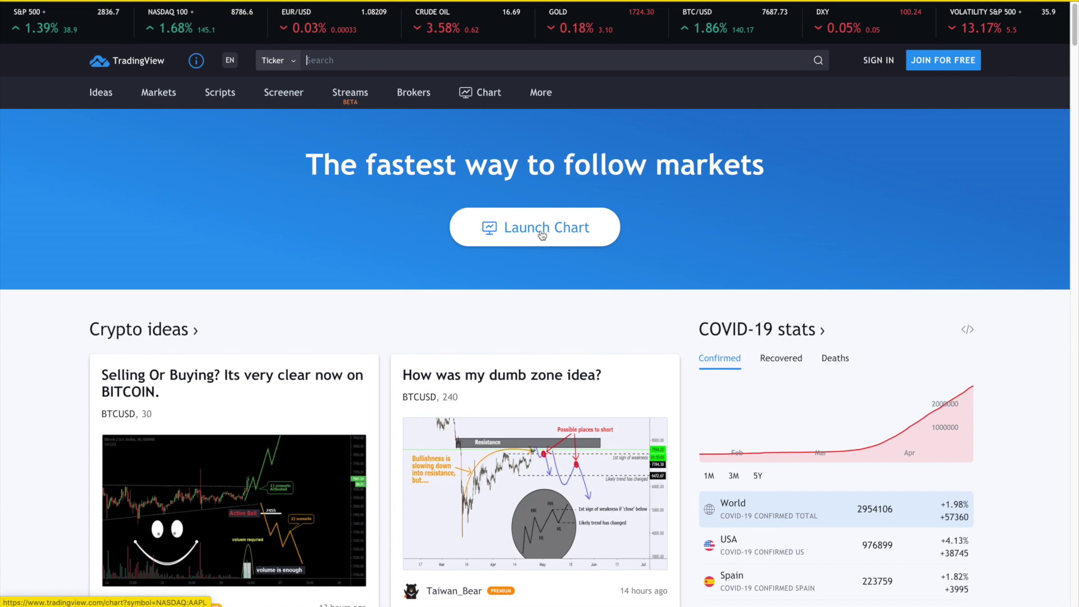
- Launch the full AAPL chart and show the Stock Screener panel beneath it
{"action": "left_click", "coordinate": [542, 227]}
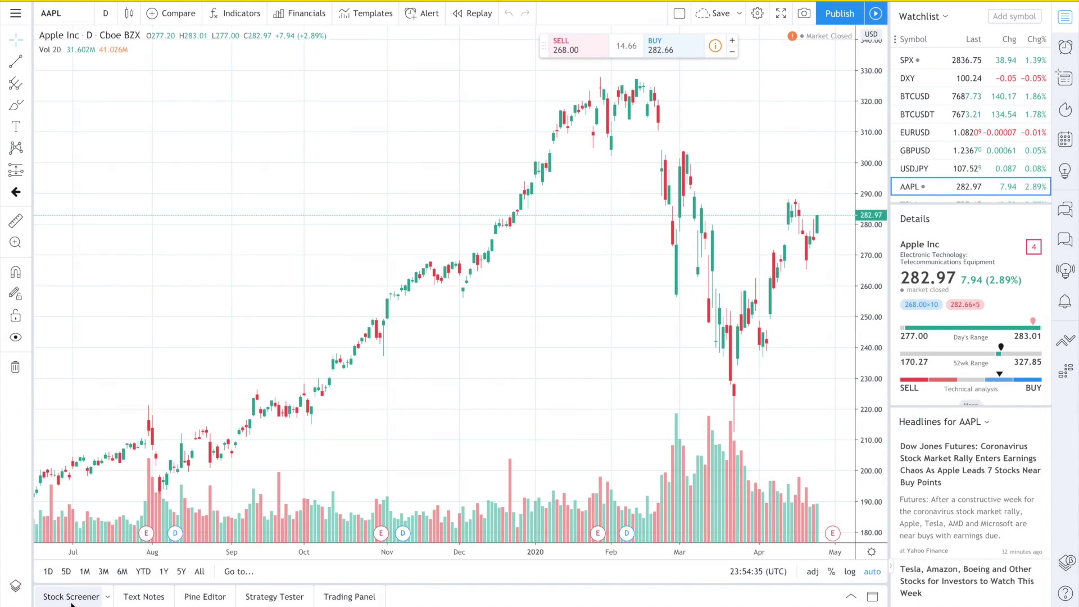
{"action": "left_click", "coordinate": [69, 601]}
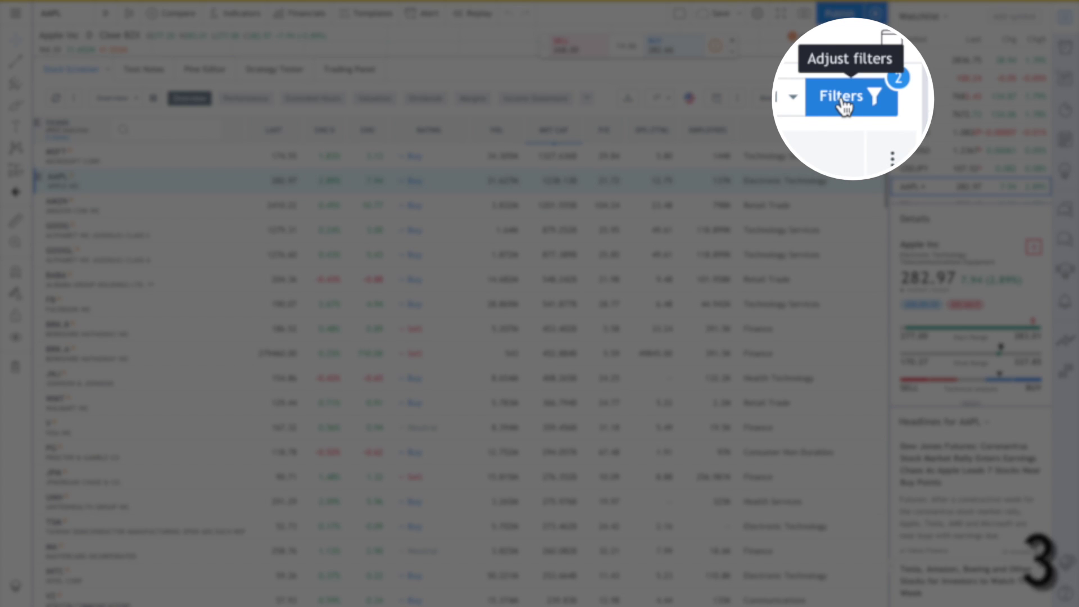
- In the screener filters, search 'price to' and set P/E (TTM) below 5
{"action": "left_click", "coordinate": [845, 100]}
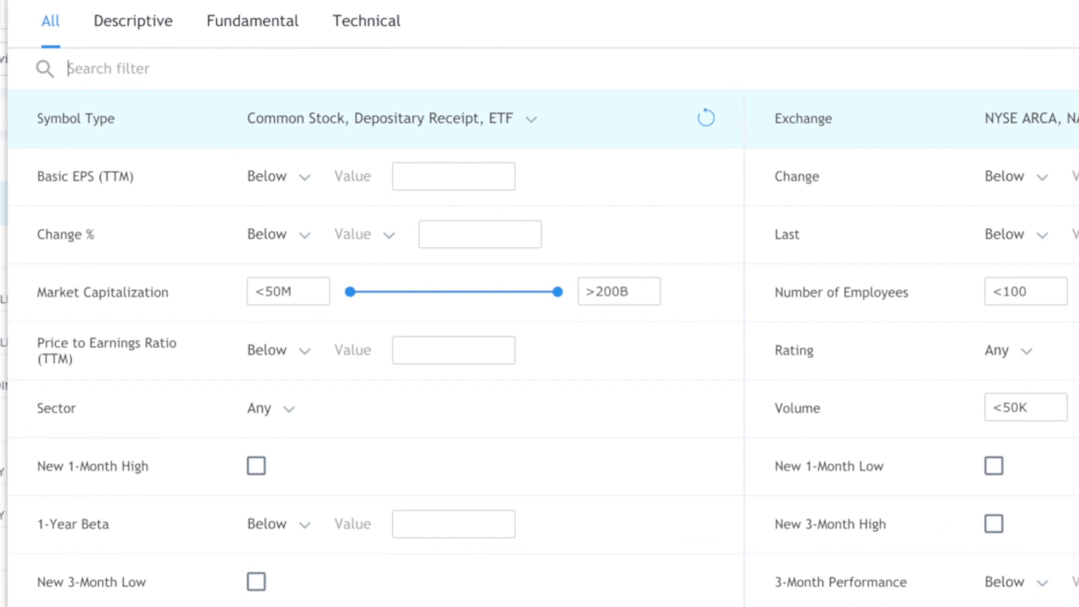
{"action": "type", "text": "p"}
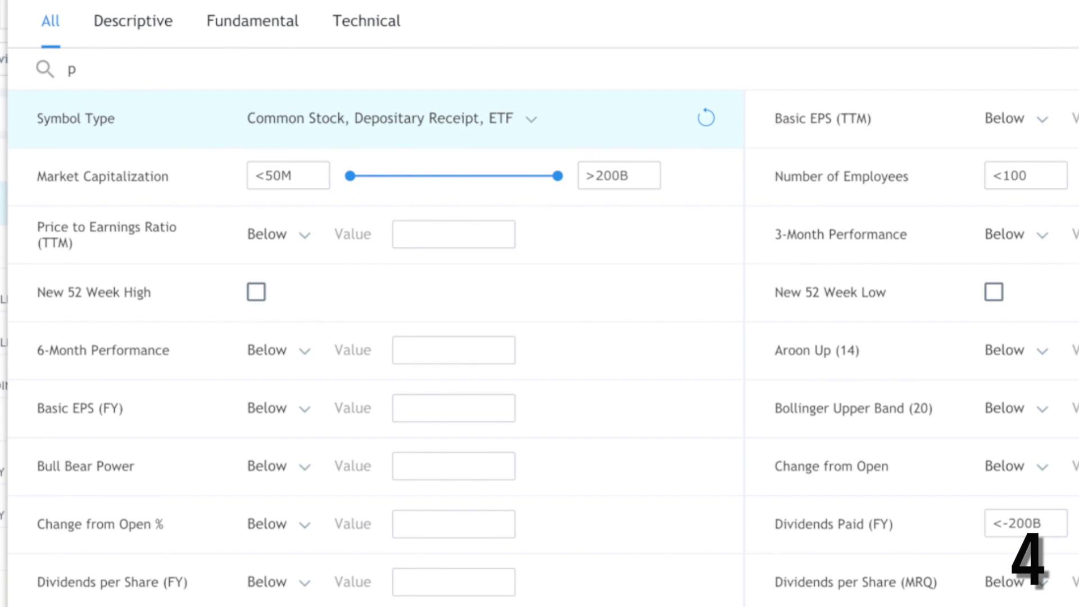
{"action": "type", "text": "rice to"}
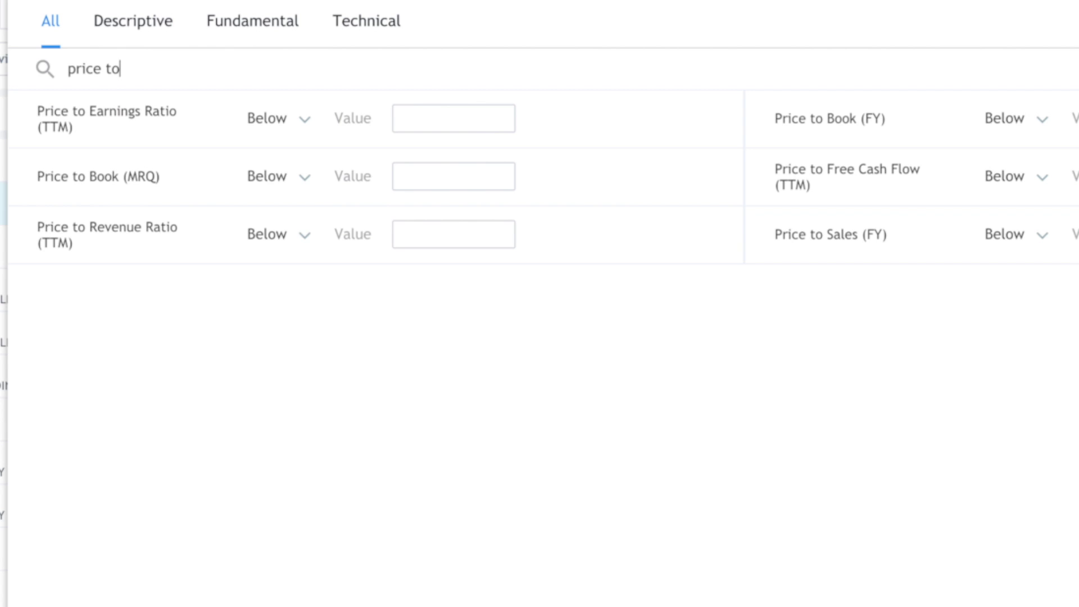
{"action": "left_click", "coordinate": [442, 113]}
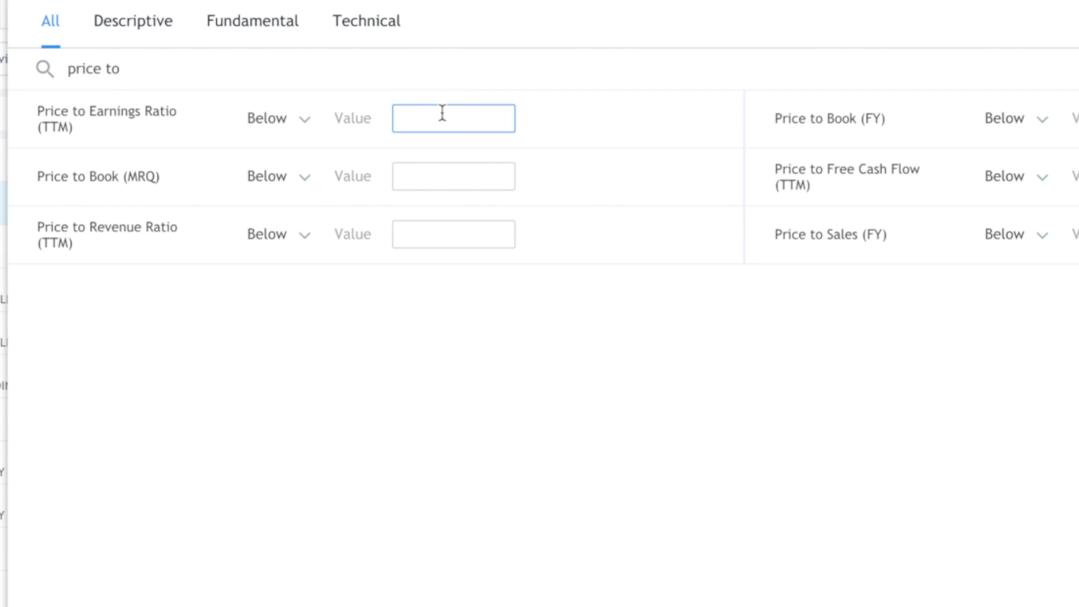
{"action": "type", "text": "5"}
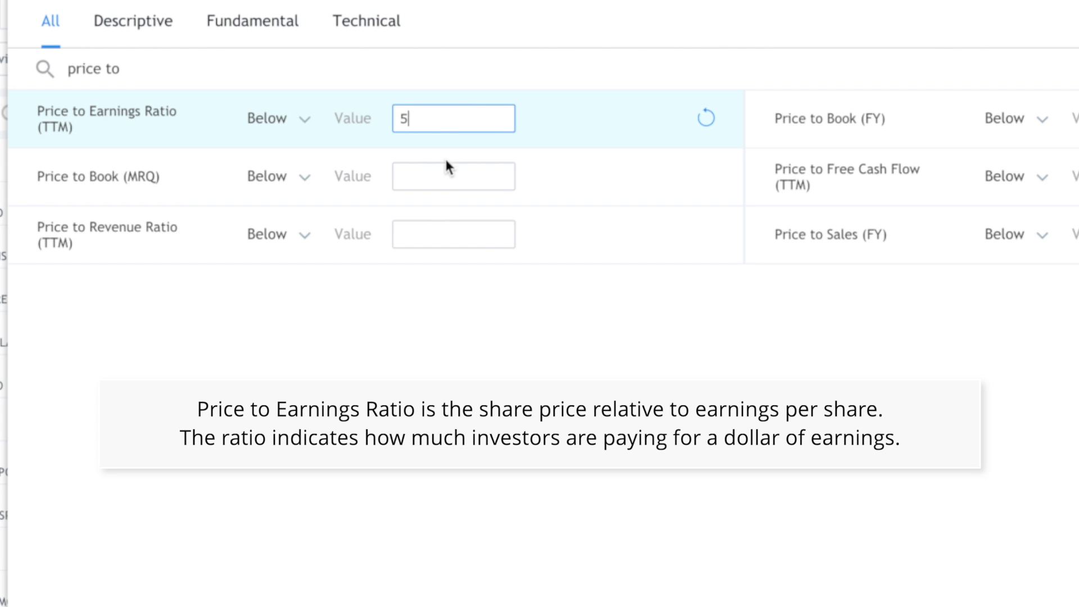
- Set Price to Book (MRQ) and Price to Book (FY) below 1, then clear the search
{"action": "left_click", "coordinate": [443, 180]}
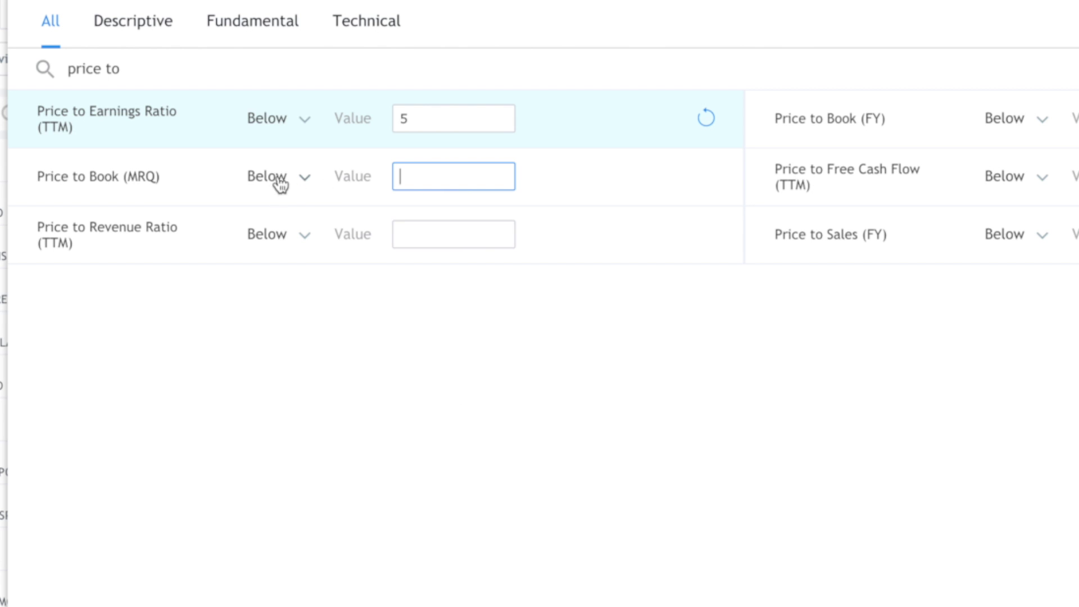
{"action": "type", "text": "1"}
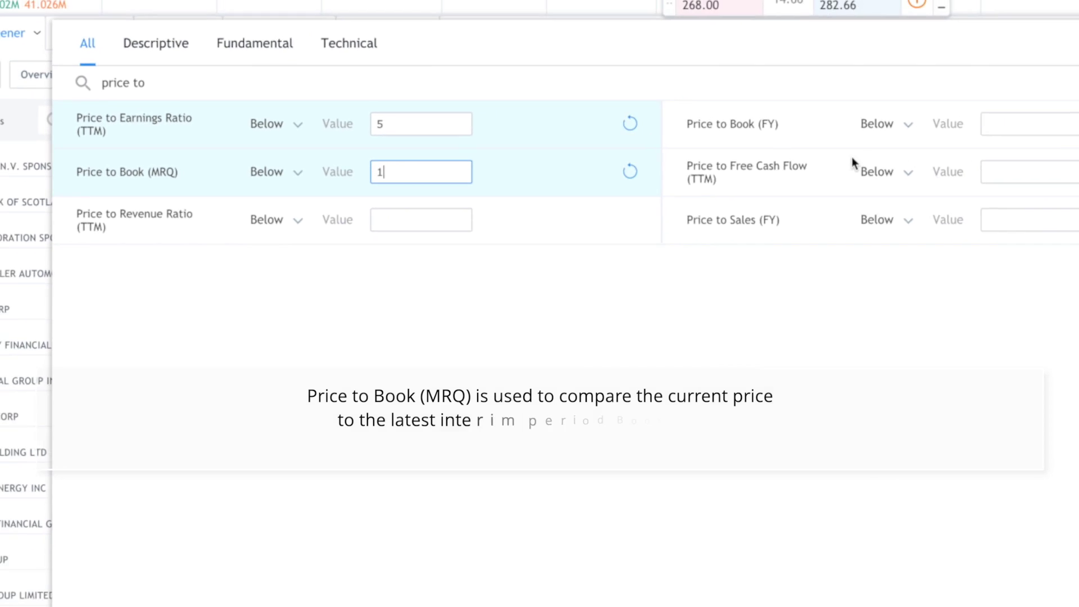
{"action": "left_click", "coordinate": [791, 129]}
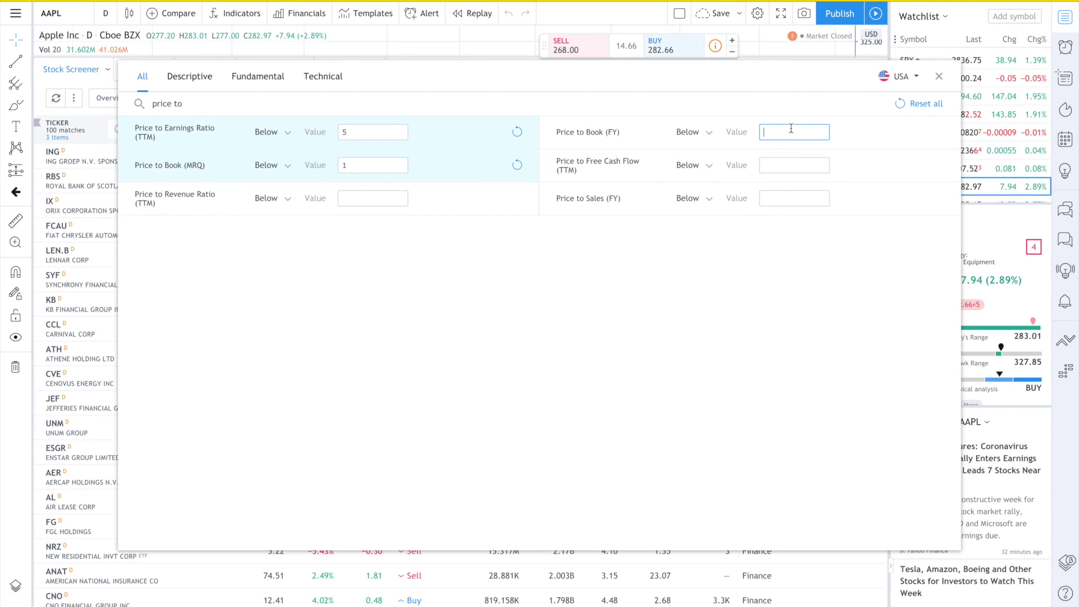
{"action": "type", "text": "1"}
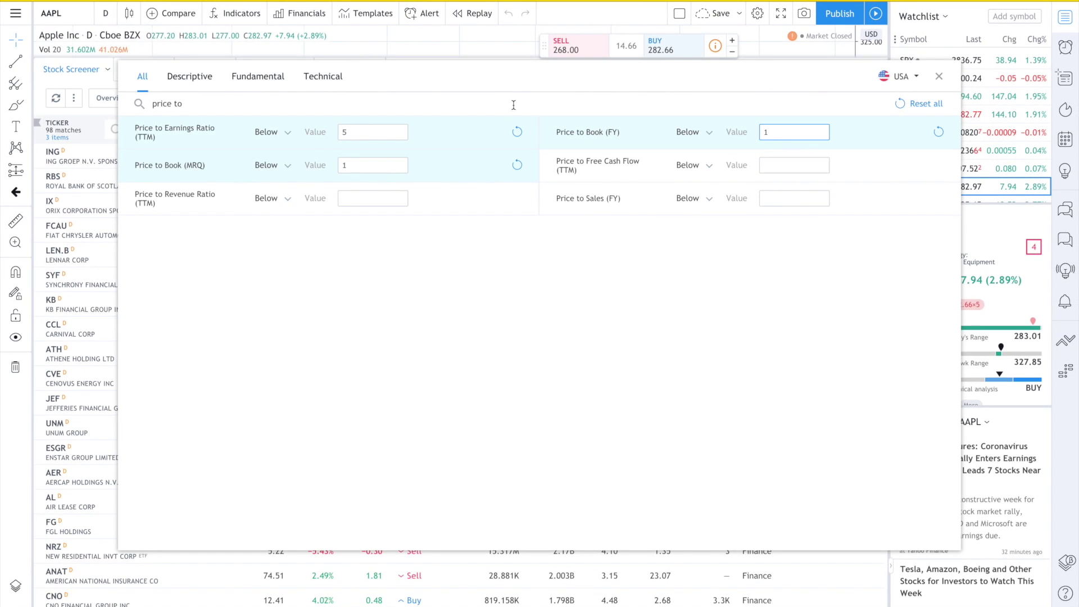
{"action": "left_click", "coordinate": [372, 103]}
{"action": "key", "text": "BackSpace"}
{"action": "key", "text": "BackSpace"}
{"action": "key", "text": "BackSpace"}
{"action": "key", "text": "BackSpace"}
{"action": "key", "text": "BackSpace"}
{"action": "key", "text": "BackSpace"}
{"action": "key", "text": "BackSpace"}
{"action": "key", "text": "BackSpace"}
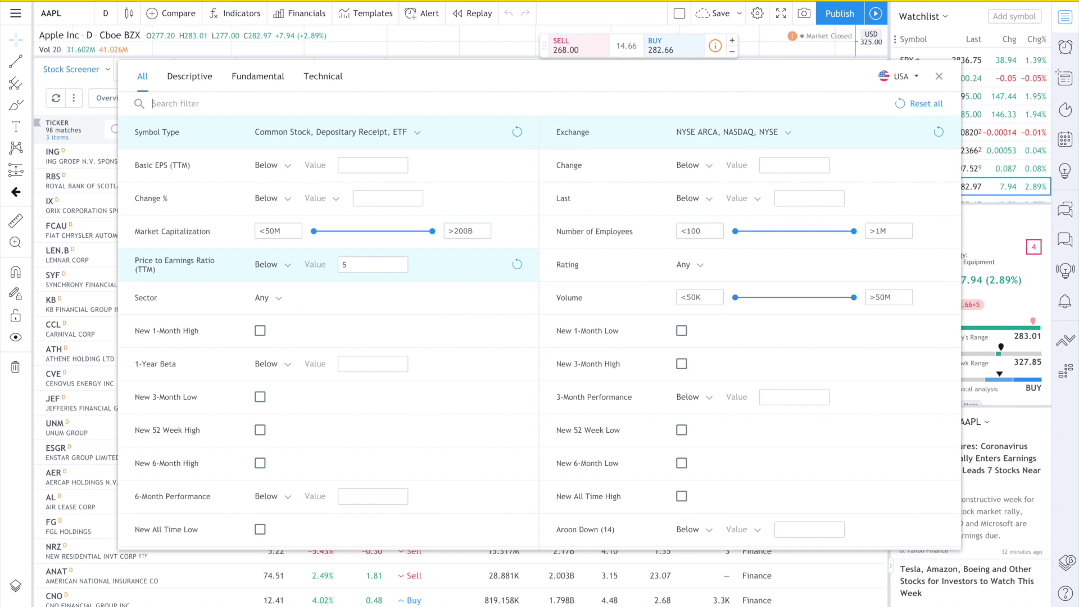
- Search 'dividend' and set Dividends Yield (FY) to Above 6
{"action": "type", "text": "divdend"}
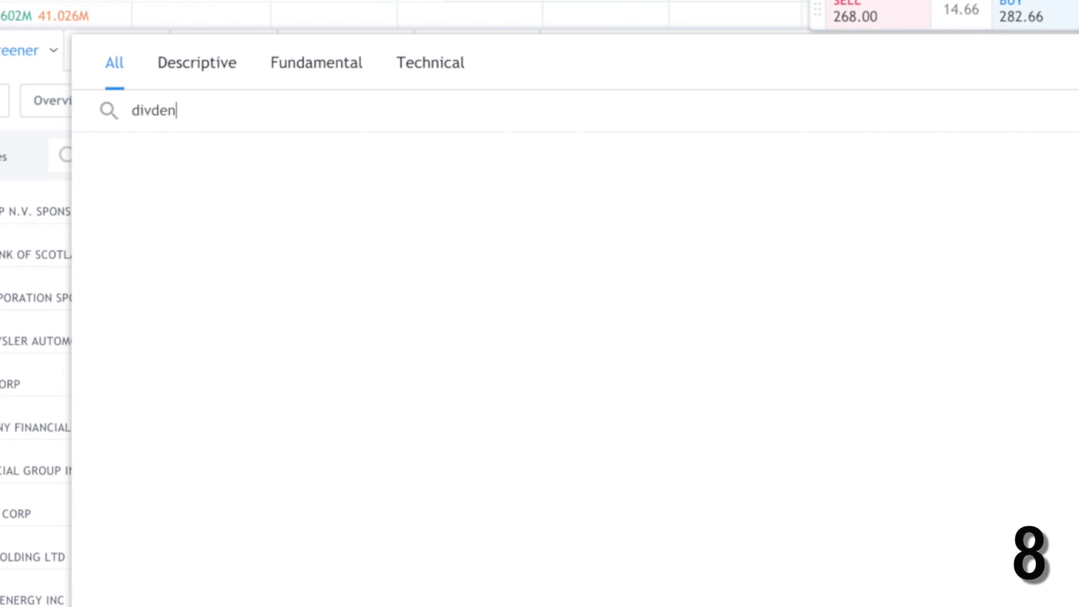
{"action": "key", "text": "BackSpace"}
{"action": "key", "text": "BackSpace"}
{"action": "key", "text": "BackSpace"}
{"action": "key", "text": "BackSpace"}
{"action": "type", "text": "idend"}
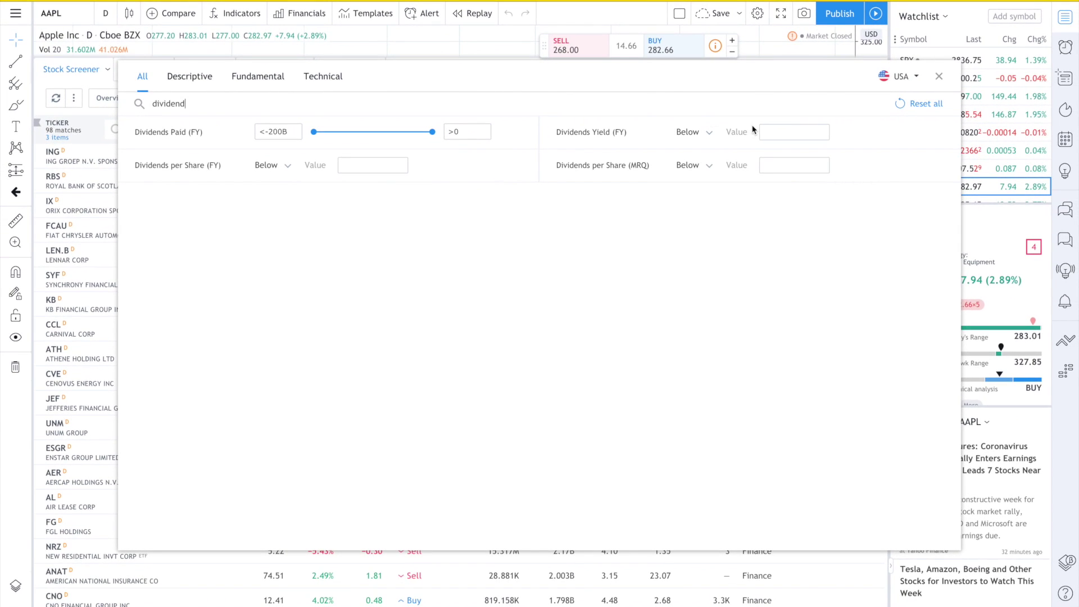
{"action": "left_click", "coordinate": [691, 132]}
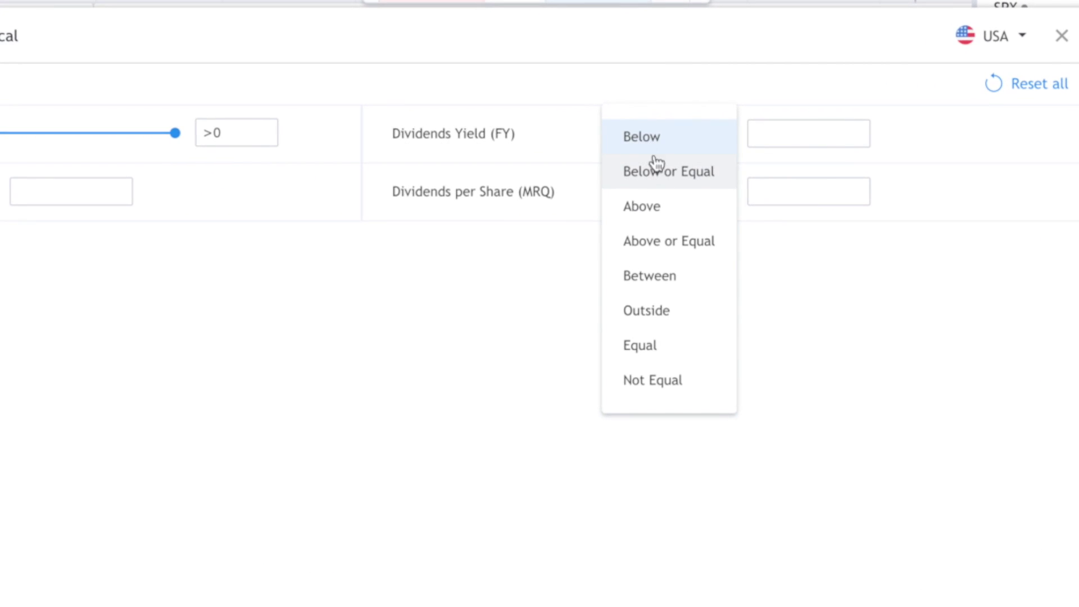
{"action": "left_click", "coordinate": [652, 208]}
{"action": "left_click", "coordinate": [782, 137]}
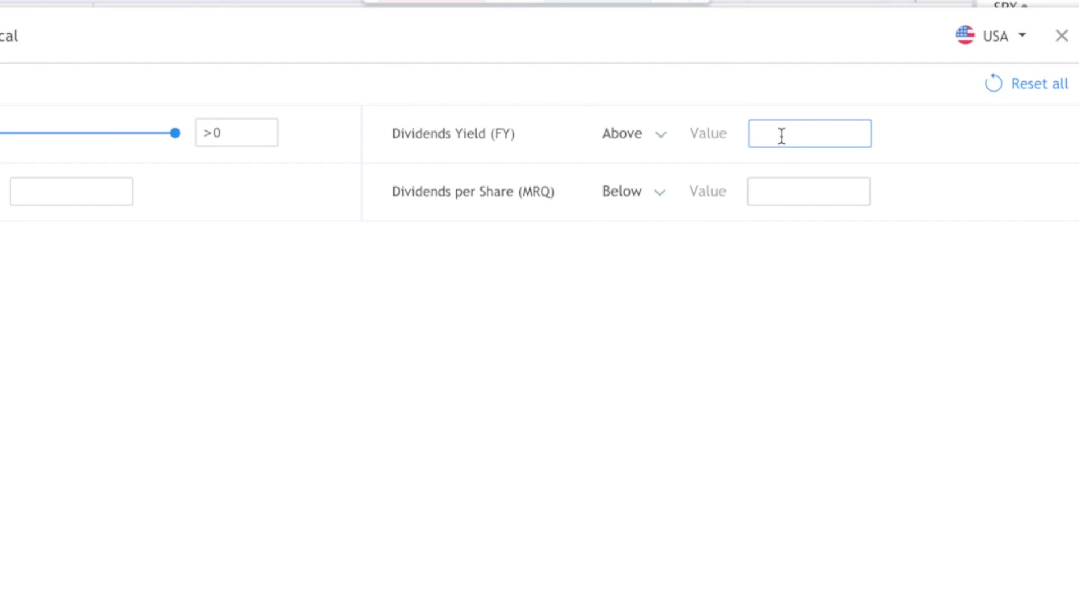
{"action": "type", "text": "6"}
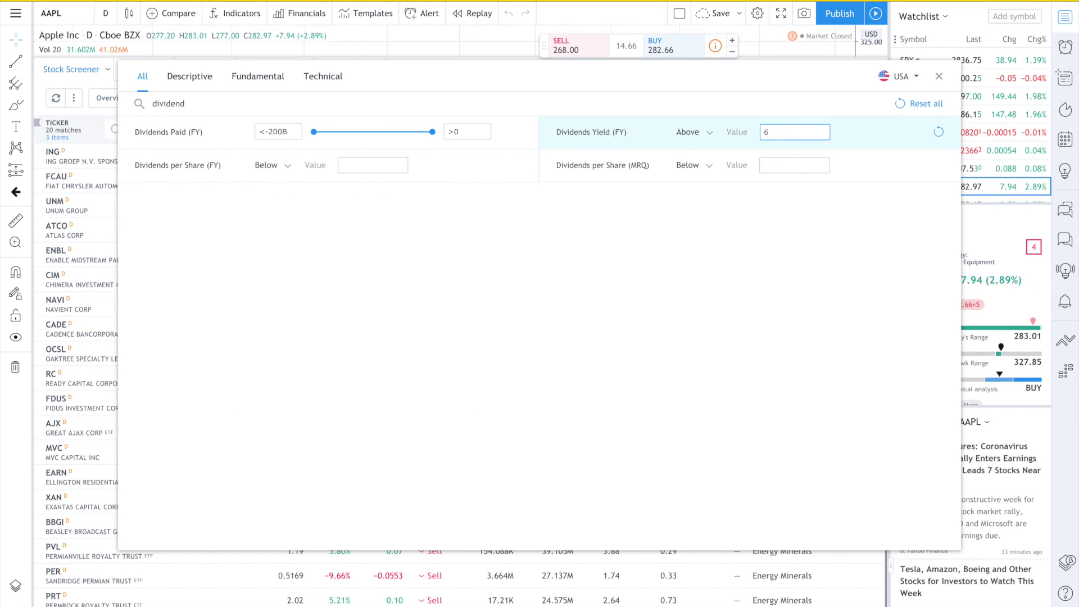
- Close the filters and sort the 20 results by P/E, lowest first
{"action": "left_click", "coordinate": [939, 77]}
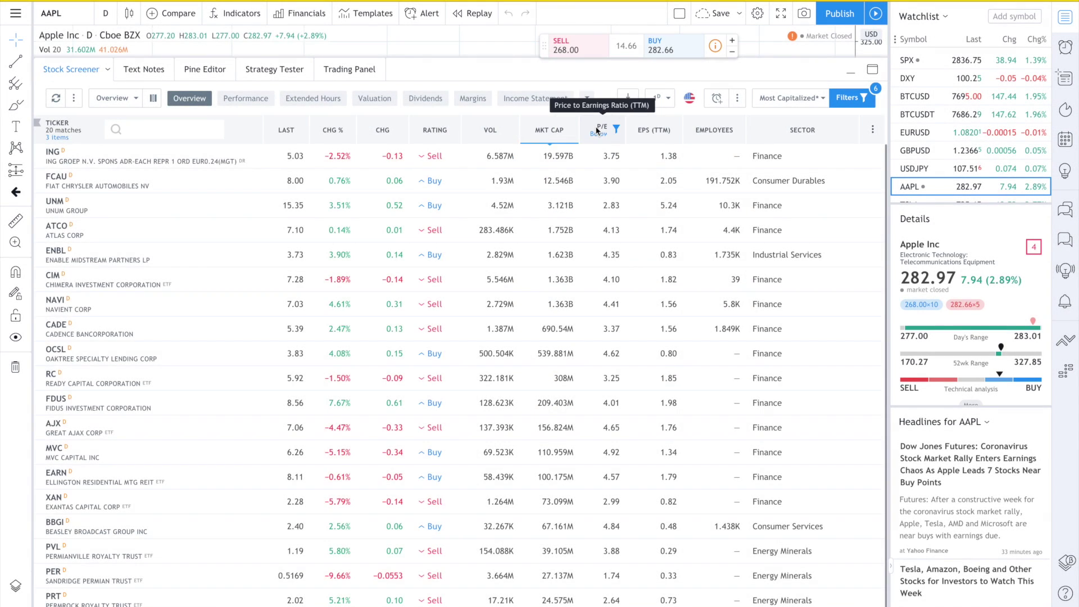
{"action": "left_click", "coordinate": [597, 130]}
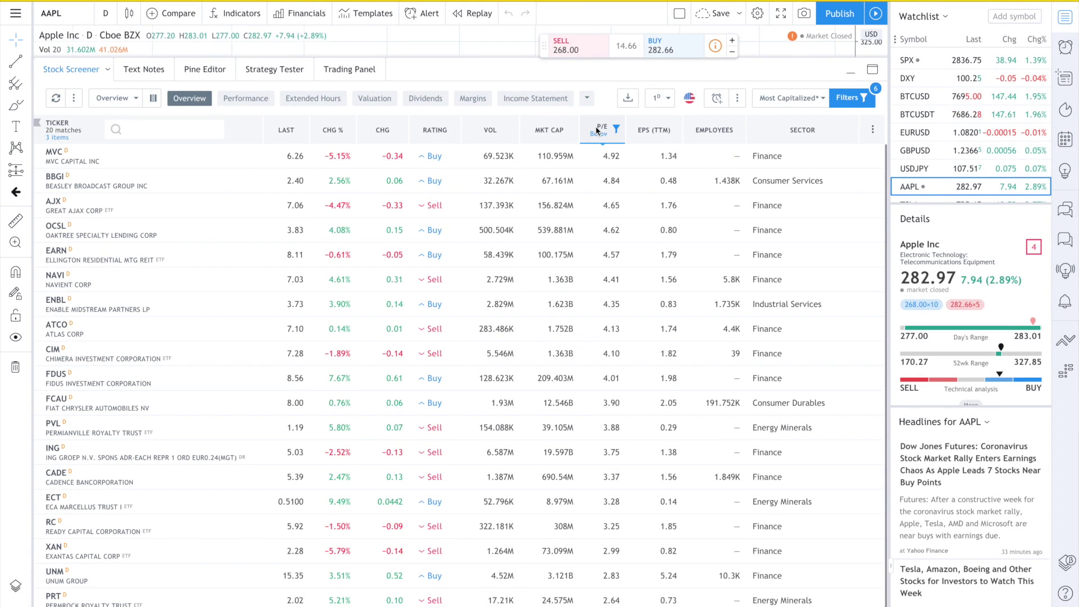
{"action": "left_click", "coordinate": [597, 130]}
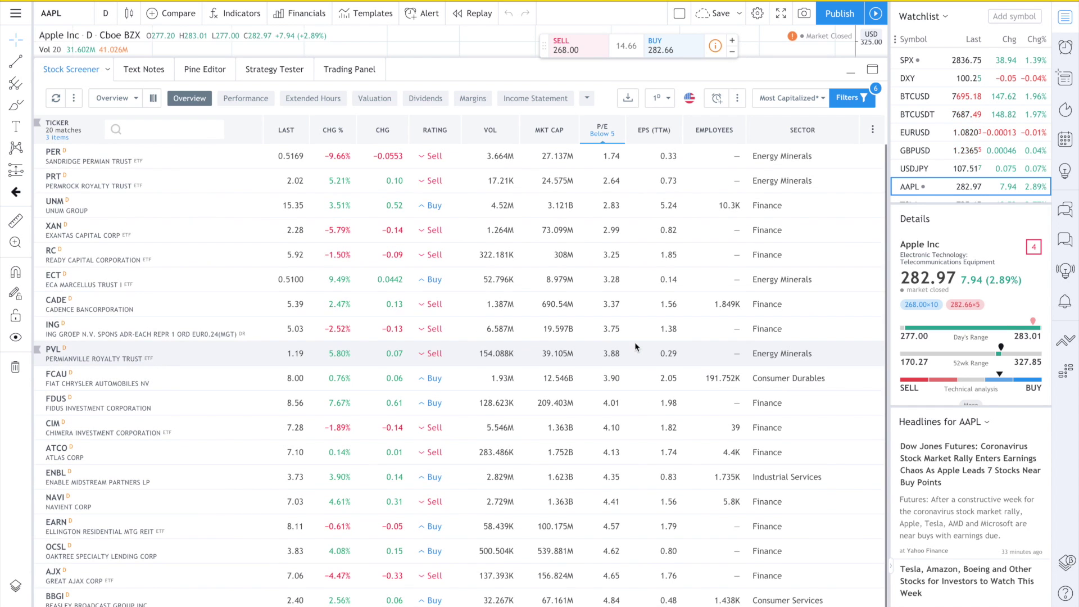
- Add a Rating filter for Strong Buy and Buy, then close the filters
{"action": "left_click", "coordinate": [862, 99]}
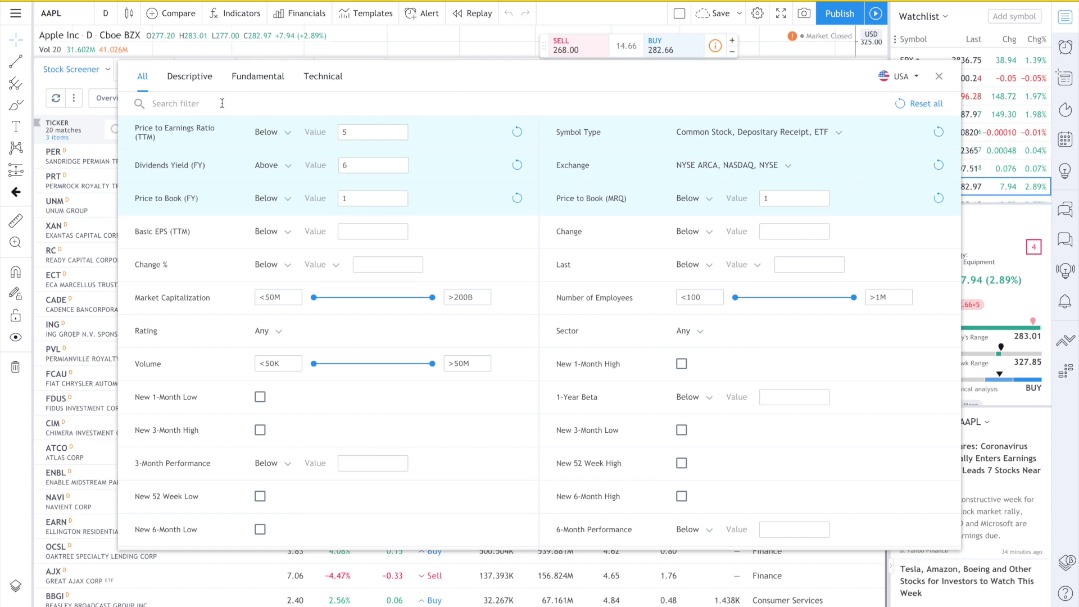
{"action": "type", "text": "rat"}
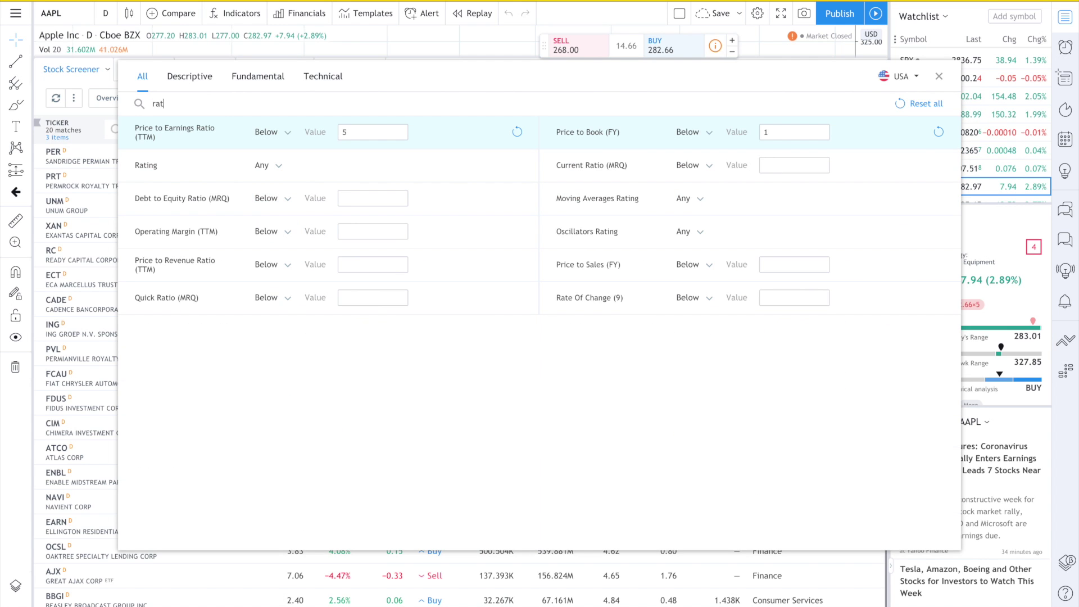
{"action": "type", "text": "ing"}
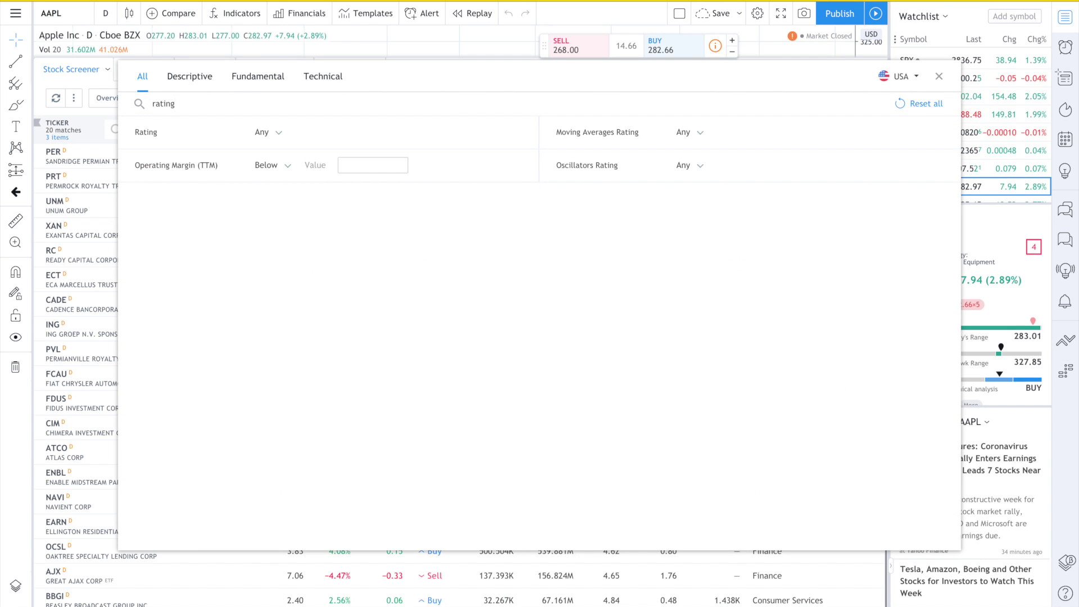
{"action": "left_click", "coordinate": [287, 136]}
{"action": "left_click", "coordinate": [272, 160]}
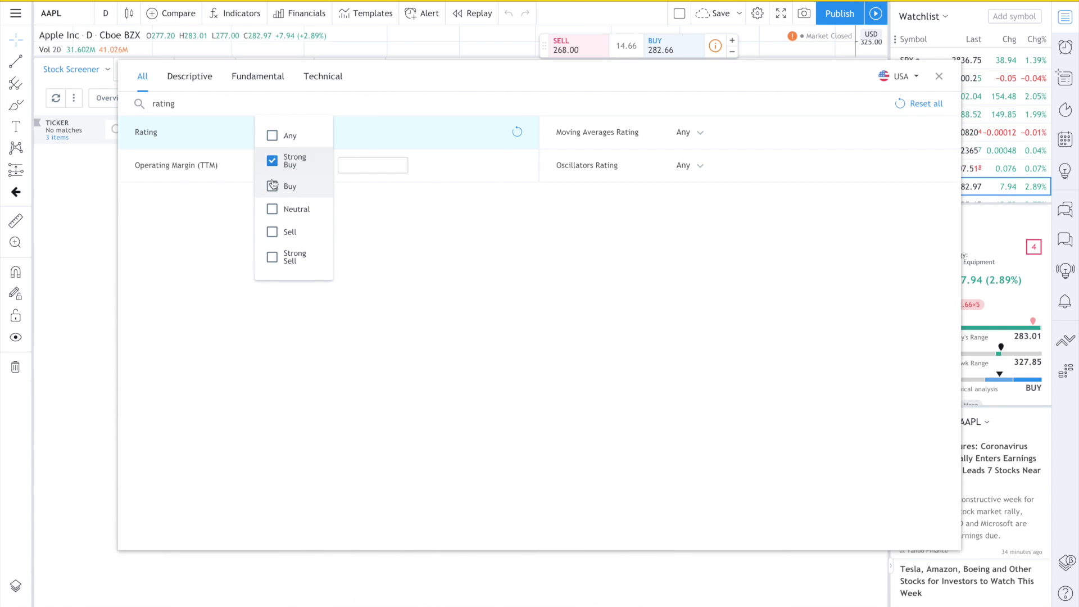
{"action": "left_click", "coordinate": [272, 185]}
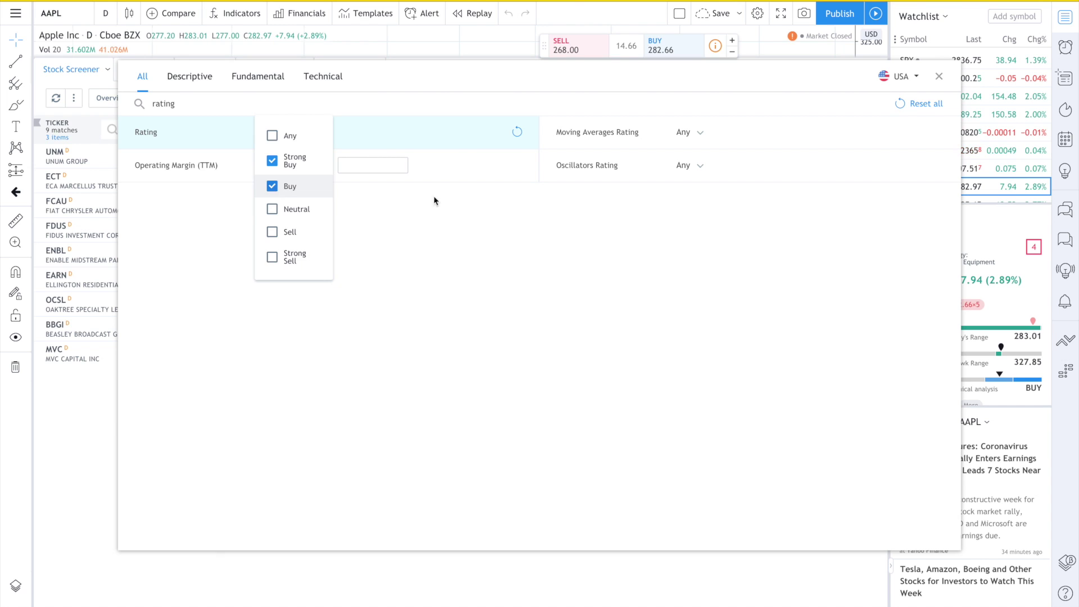
{"action": "left_click", "coordinate": [802, 364]}
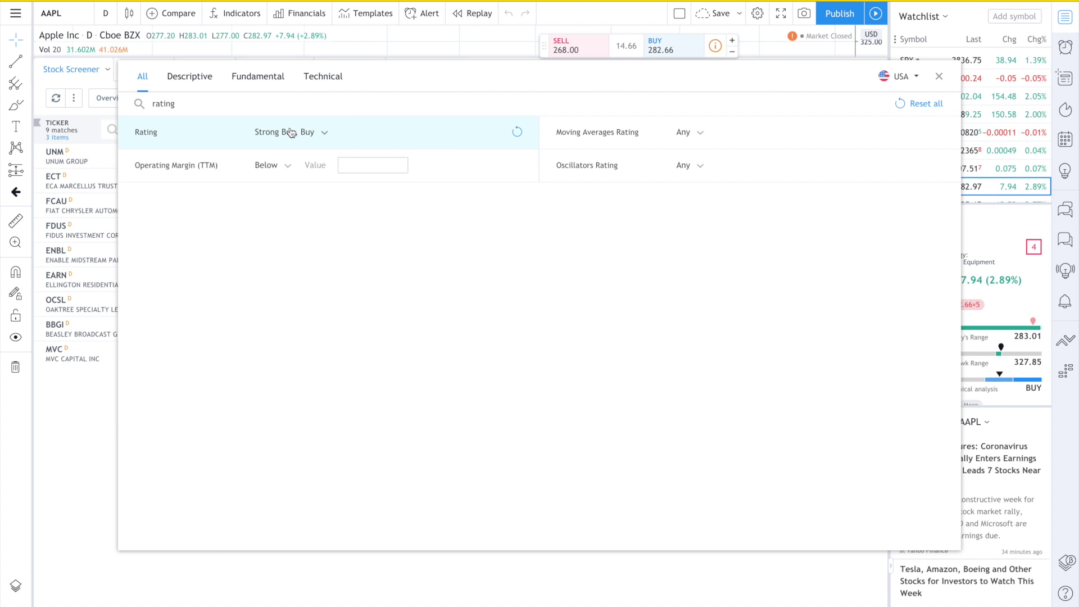
{"action": "left_click", "coordinate": [937, 77]}
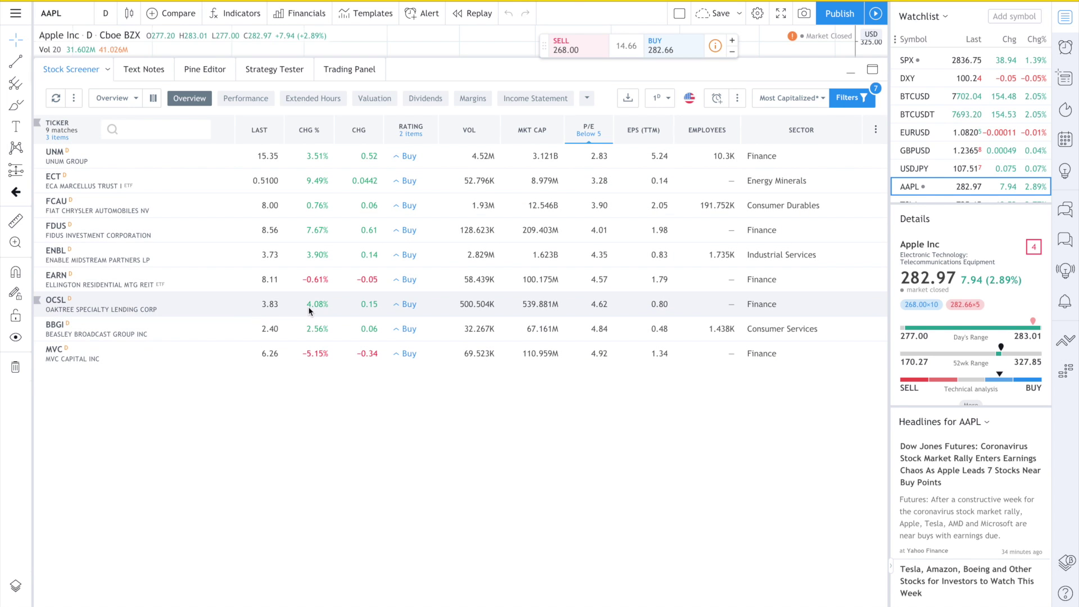
{"action": "left_click", "coordinate": [972, 405]}
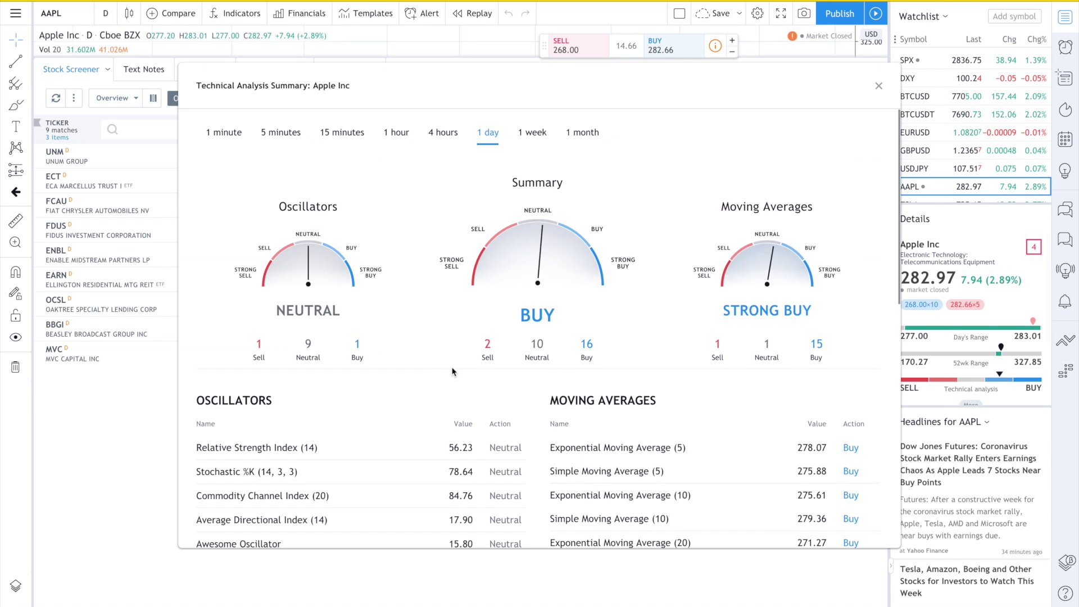
{"action": "scroll", "coordinate": [452, 372], "scroll_direction": "down", "scroll_amount": 3}
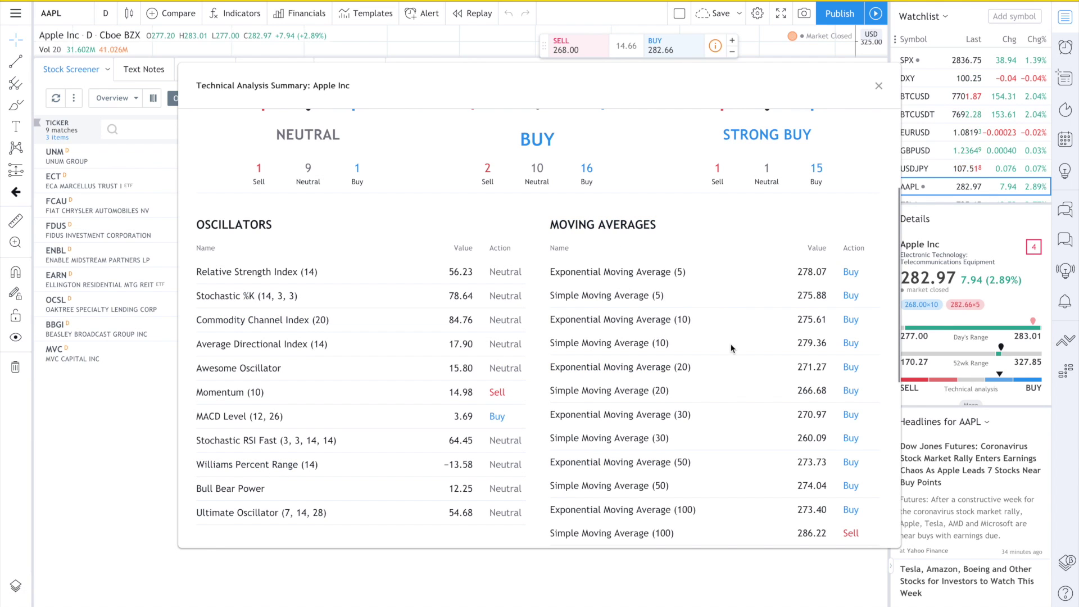
{"action": "scroll", "coordinate": [585, 371], "scroll_direction": "up", "scroll_amount": 3}
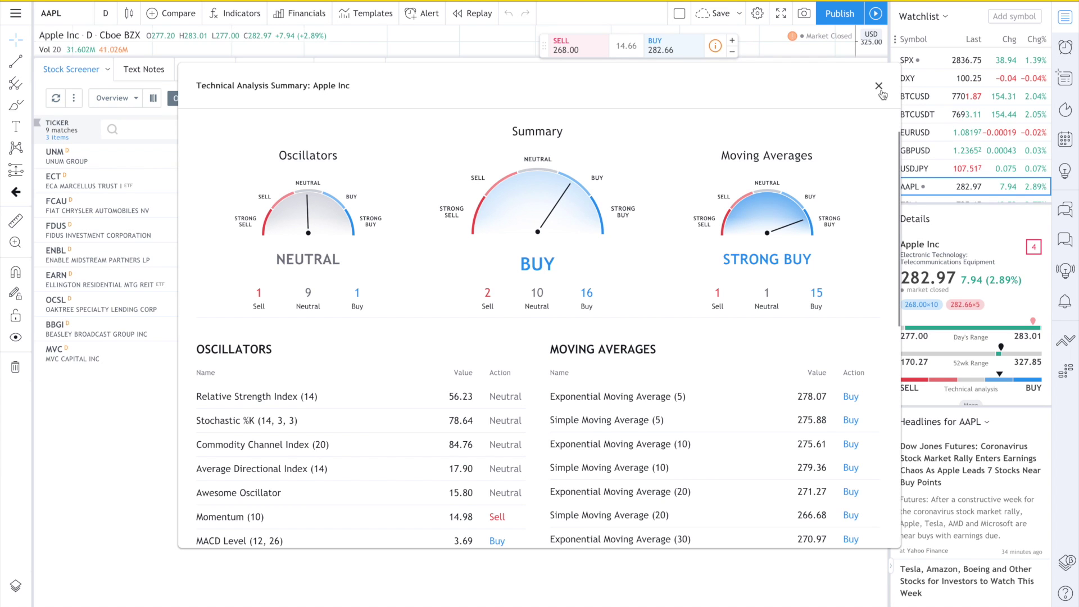
{"action": "left_click", "coordinate": [879, 86]}
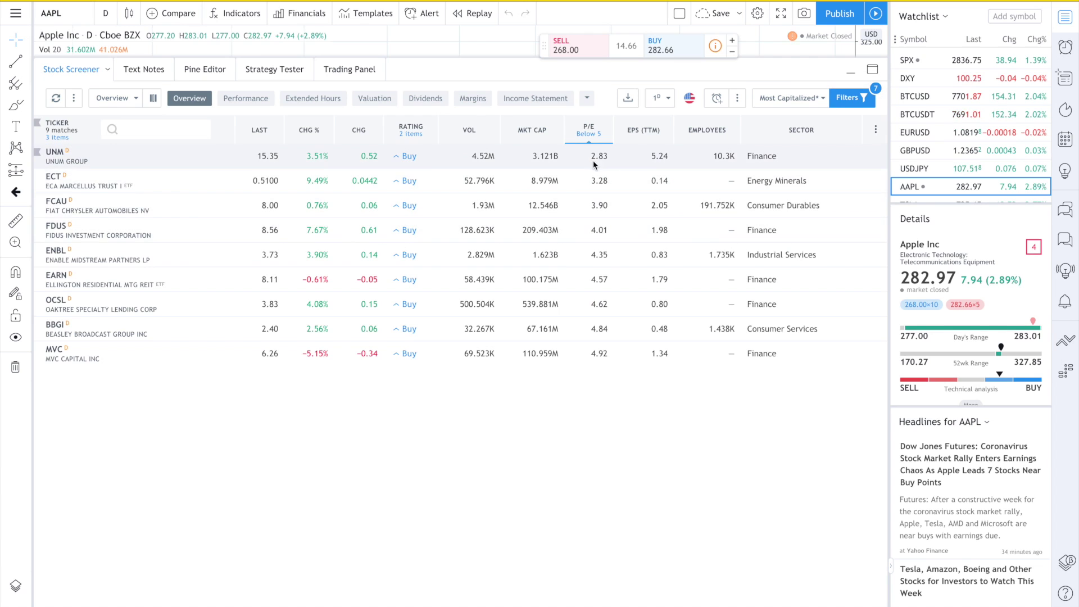